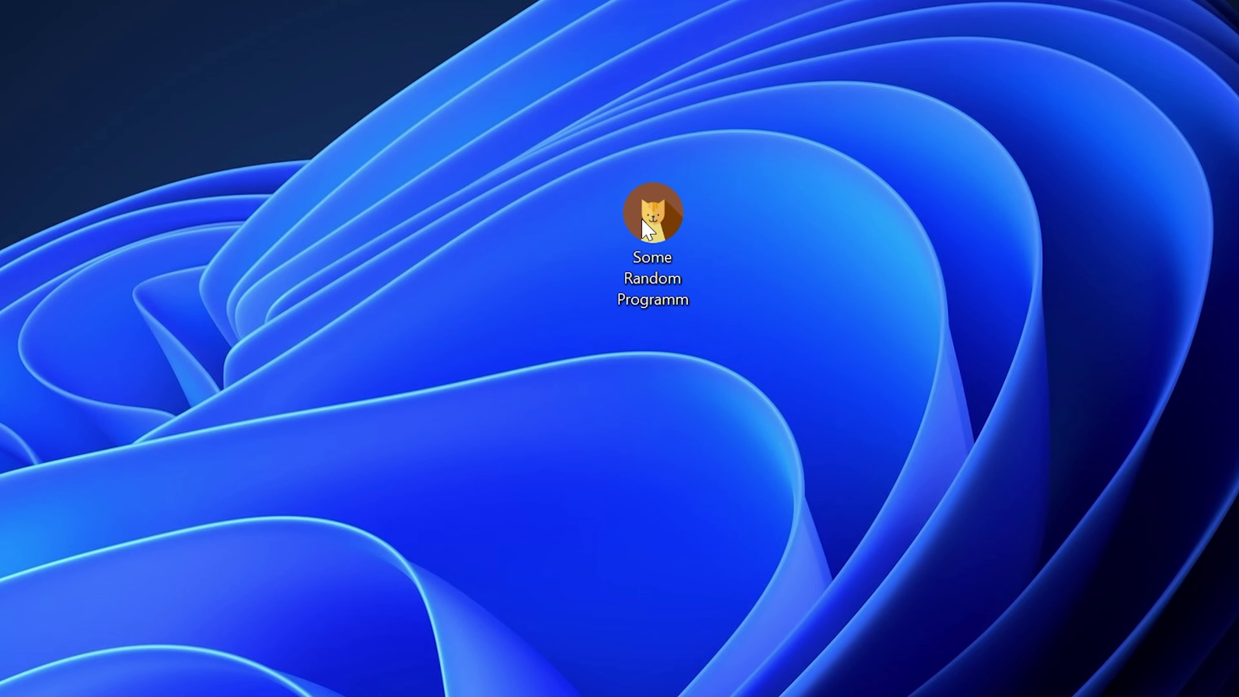
Launch Some Random Programm from the desktop to trigger the missing iscsilog.dll error.
double_click(667, 210)
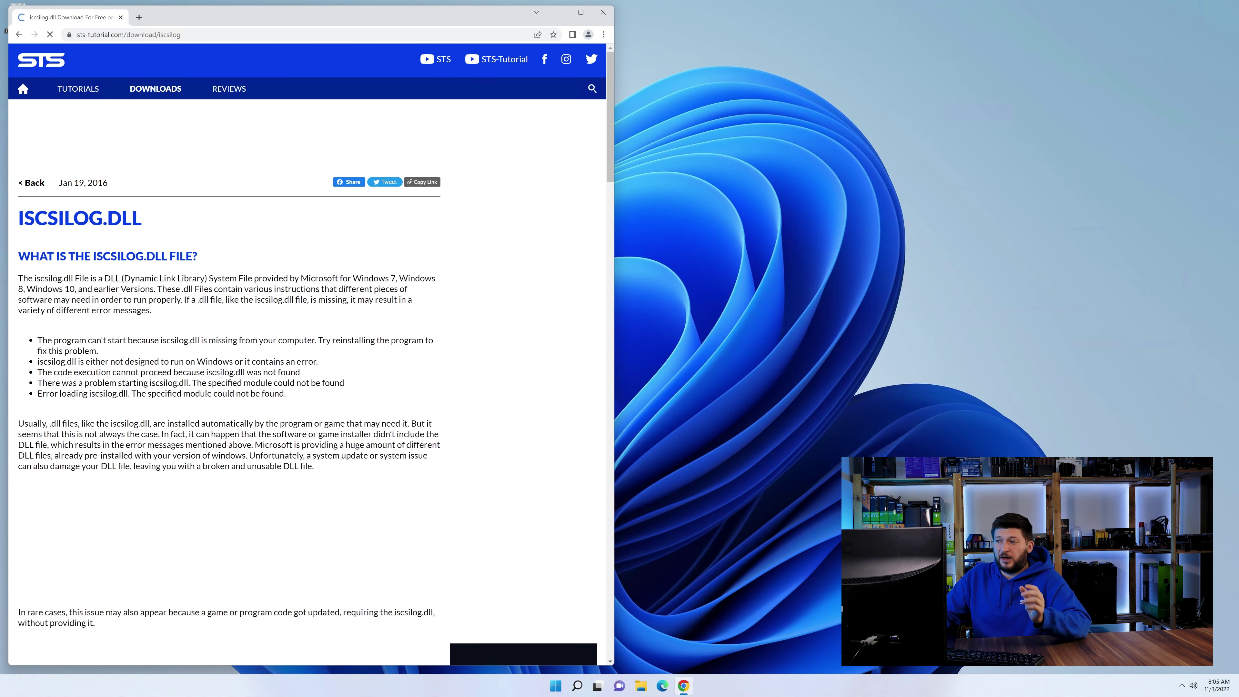
Get the 64-bit and 32-bit iscsilog.dll zips from STS-Tutorial and open the downloaded archive.
scroll(307, 341, down, 15)
click(348, 305)
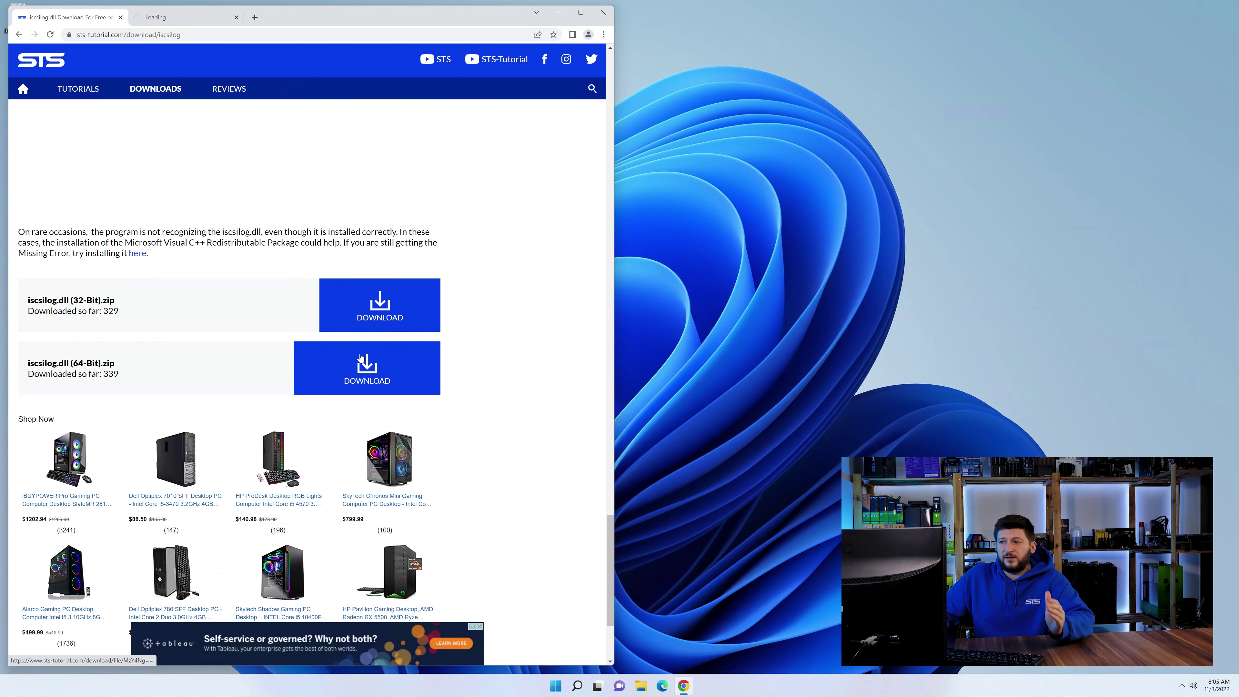
scroll(268, 295, down, 2)
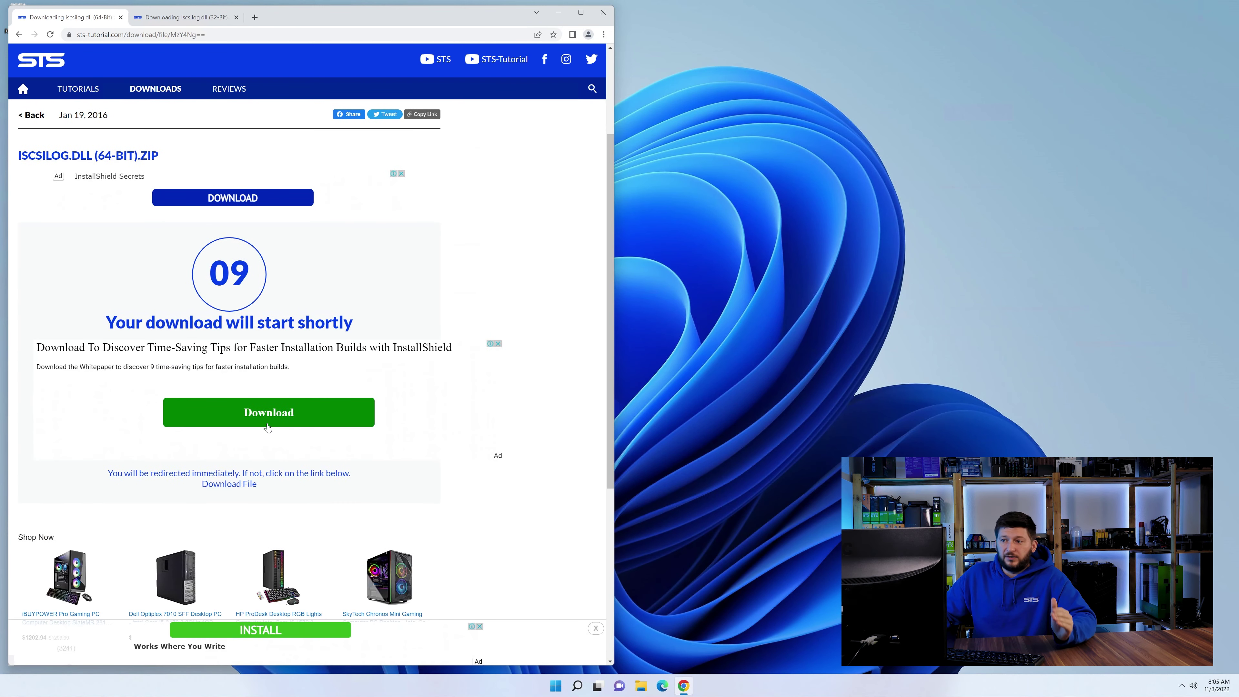
click(242, 485)
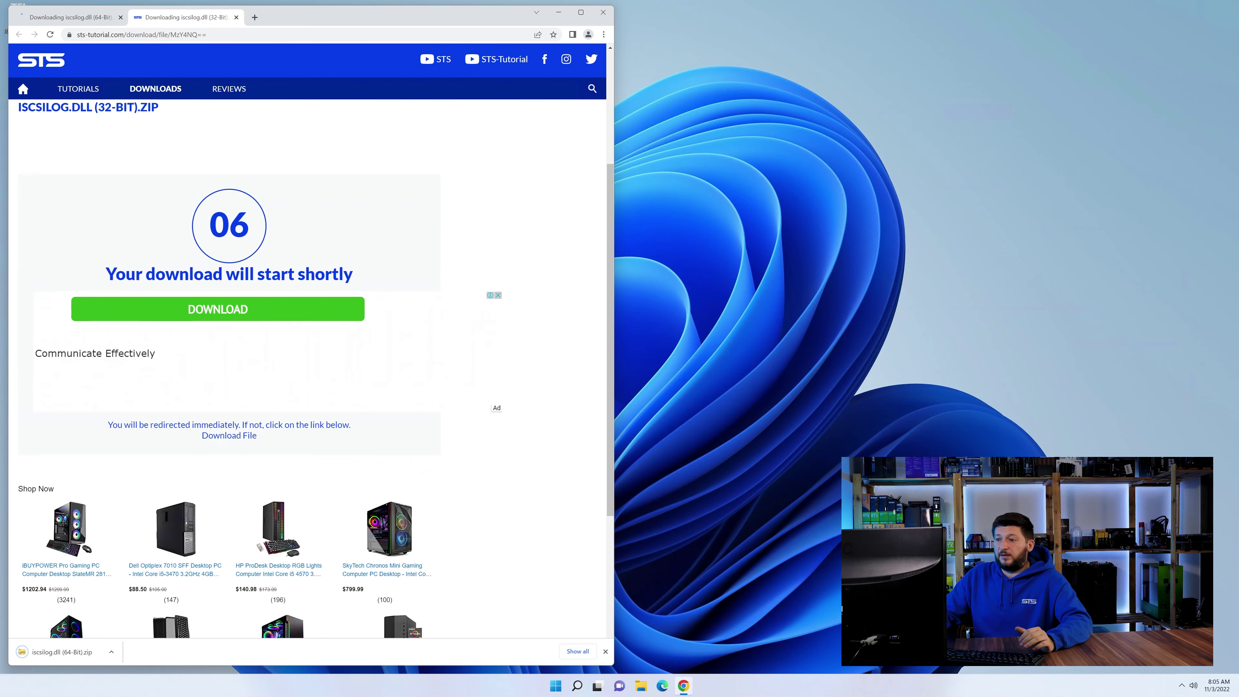
click(240, 439)
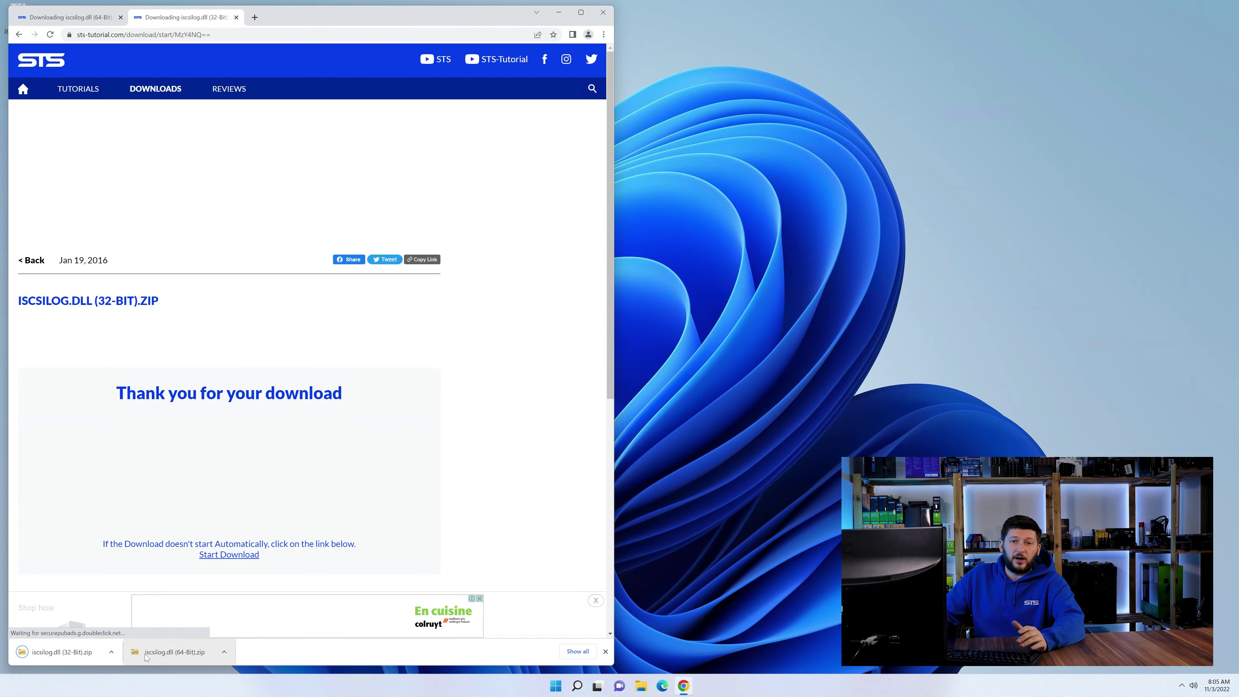
click(146, 653)
Place the 32-bit and 64-bit zip windows side by side, each showing its iscsilog folder.
click(58, 652)
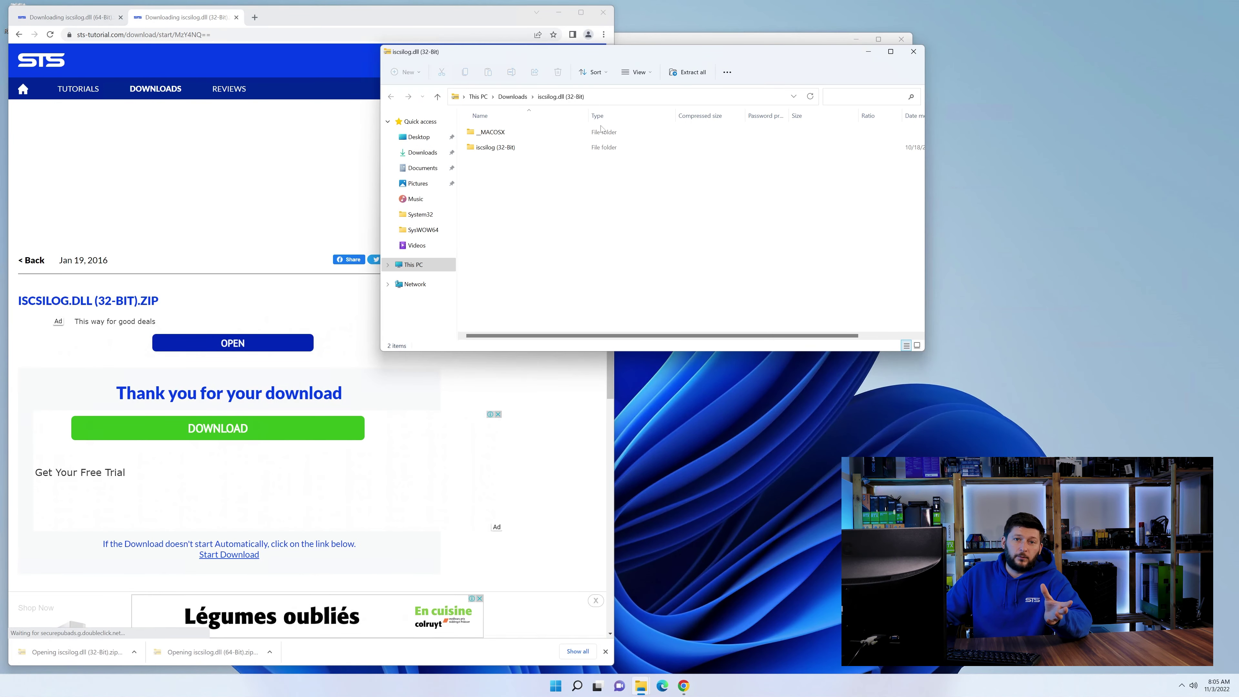
click(603, 12)
drag(562, 56, 263, 525)
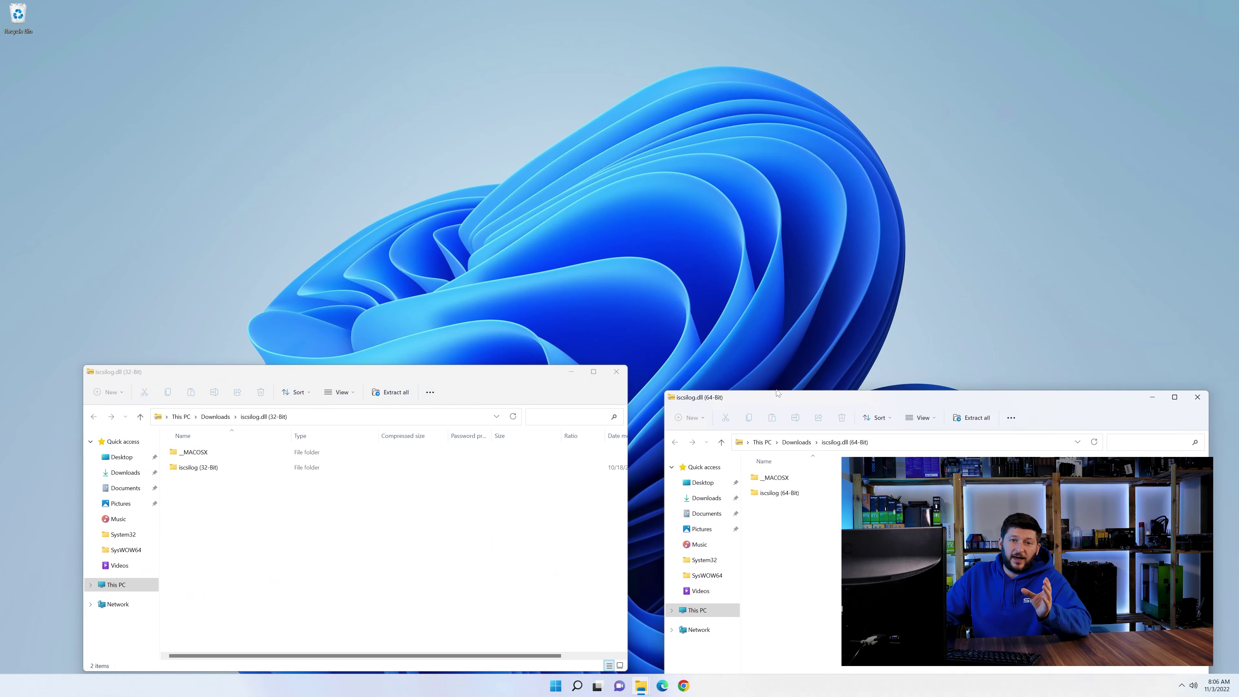
drag(777, 393, 766, 368)
double_click(746, 462)
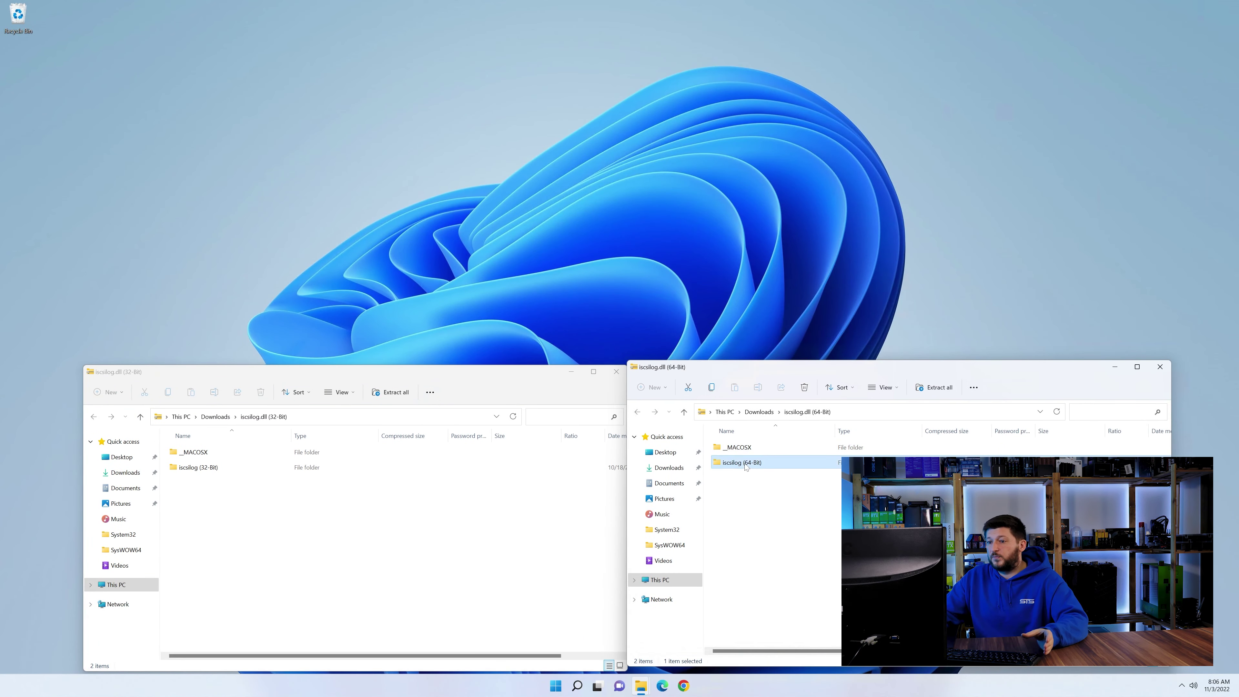
double_click(238, 470)
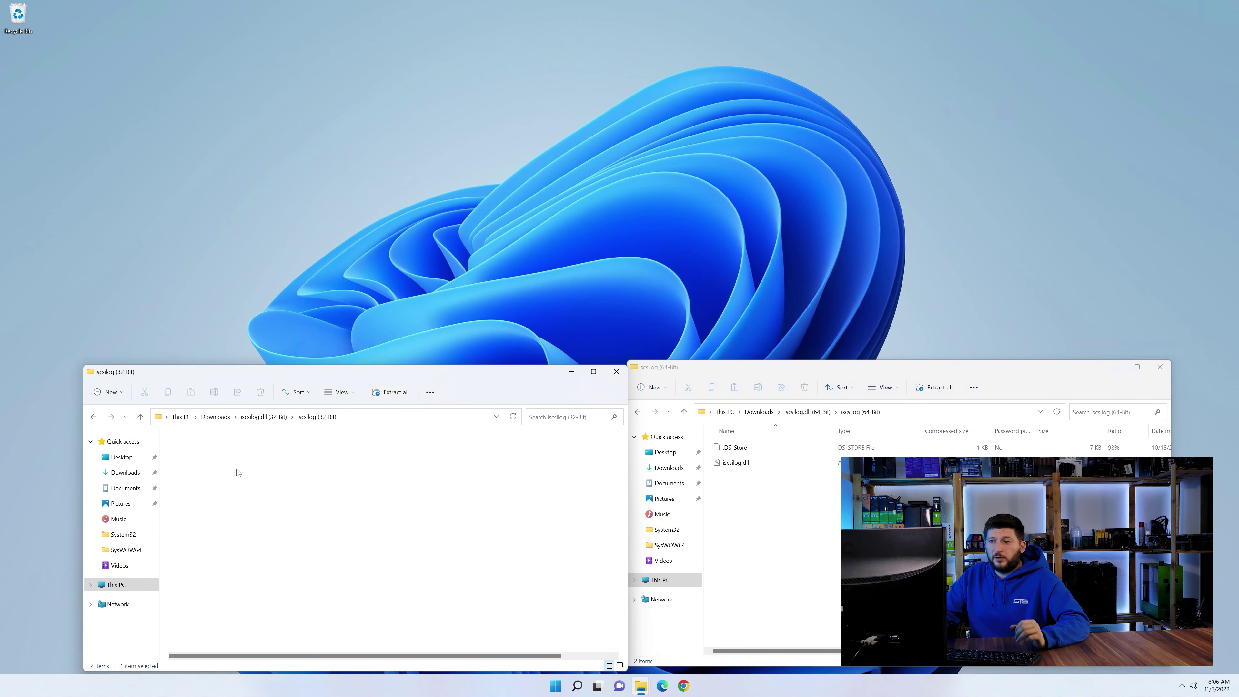
Open a new Explorer window at C:\Windows with System32 and SysWOW64 in view.
middle_click(642, 685)
drag(844, 9, 539, 62)
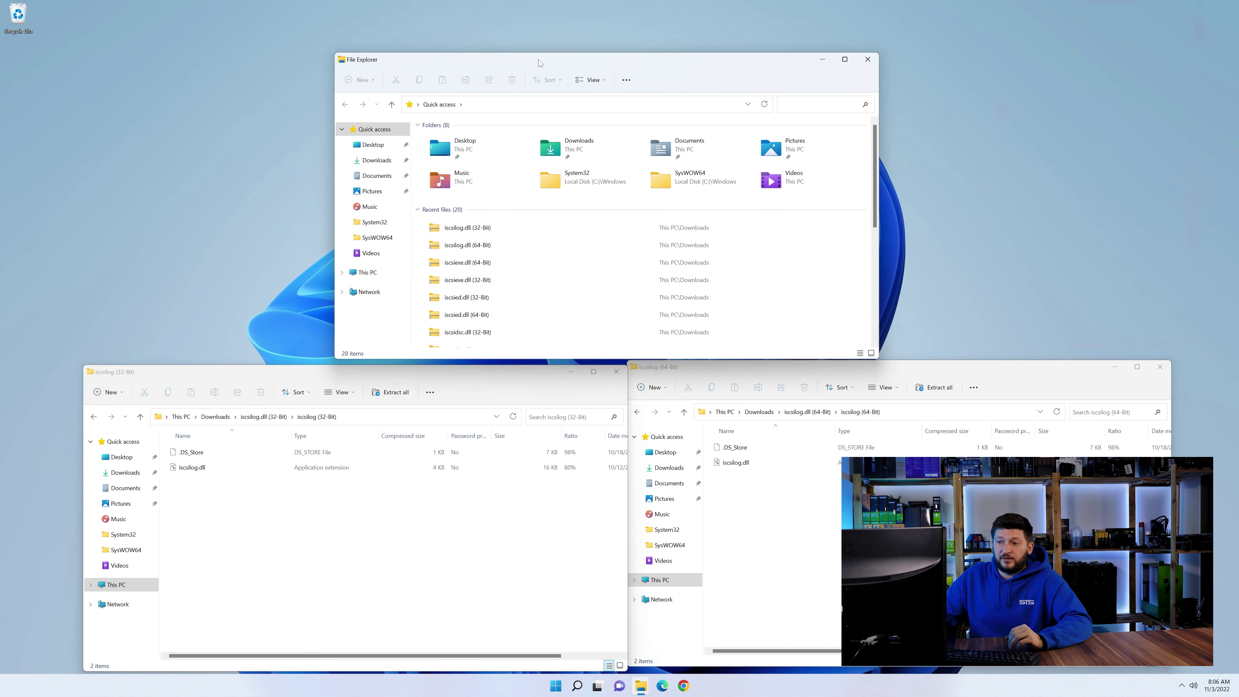
click(367, 272)
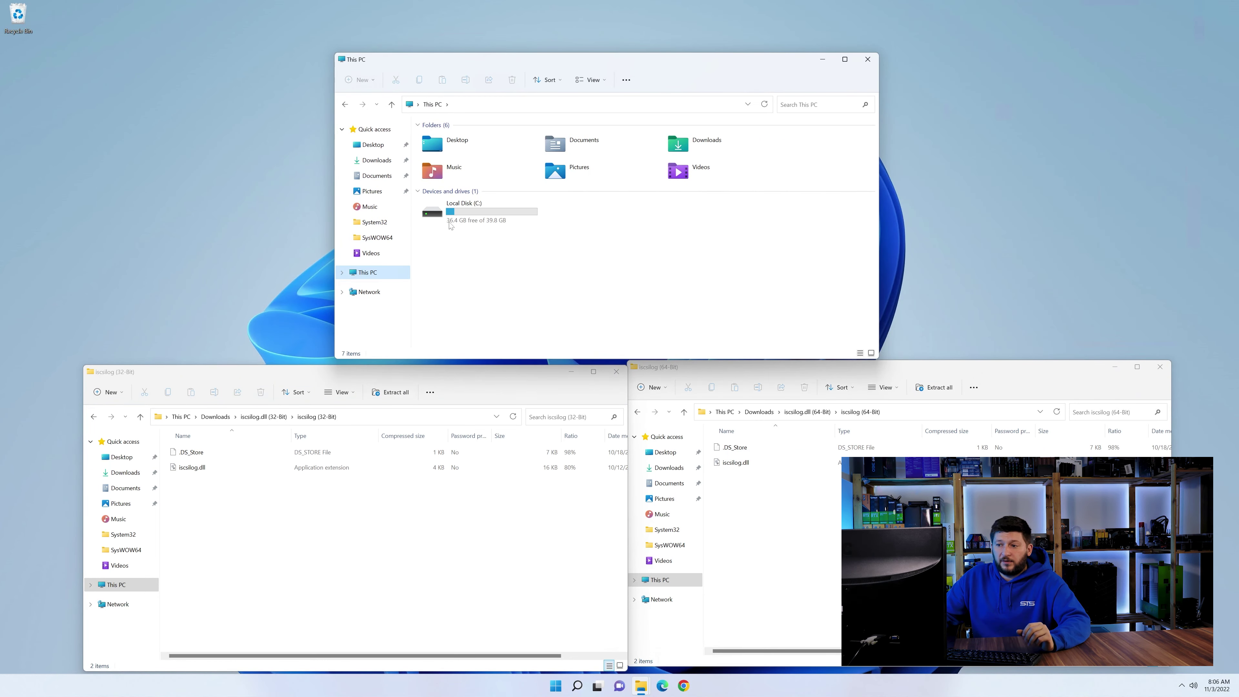
click(501, 221)
double_click(501, 220)
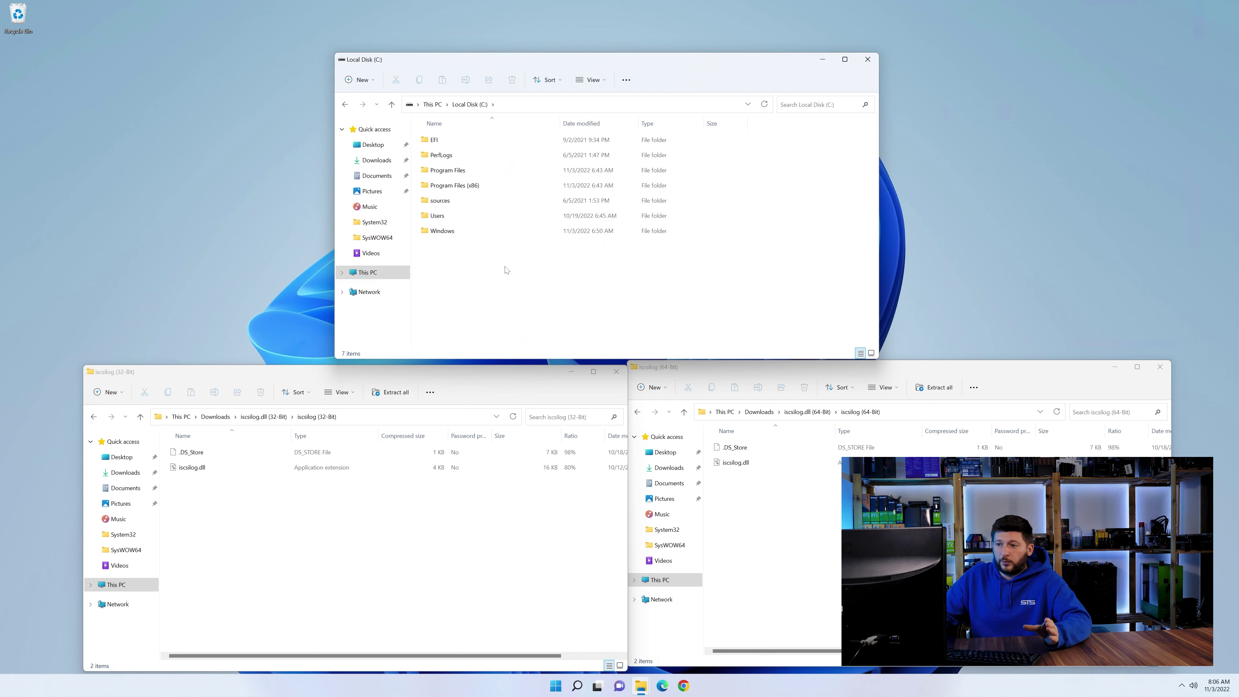
double_click(494, 230)
scroll(495, 240, down, 20)
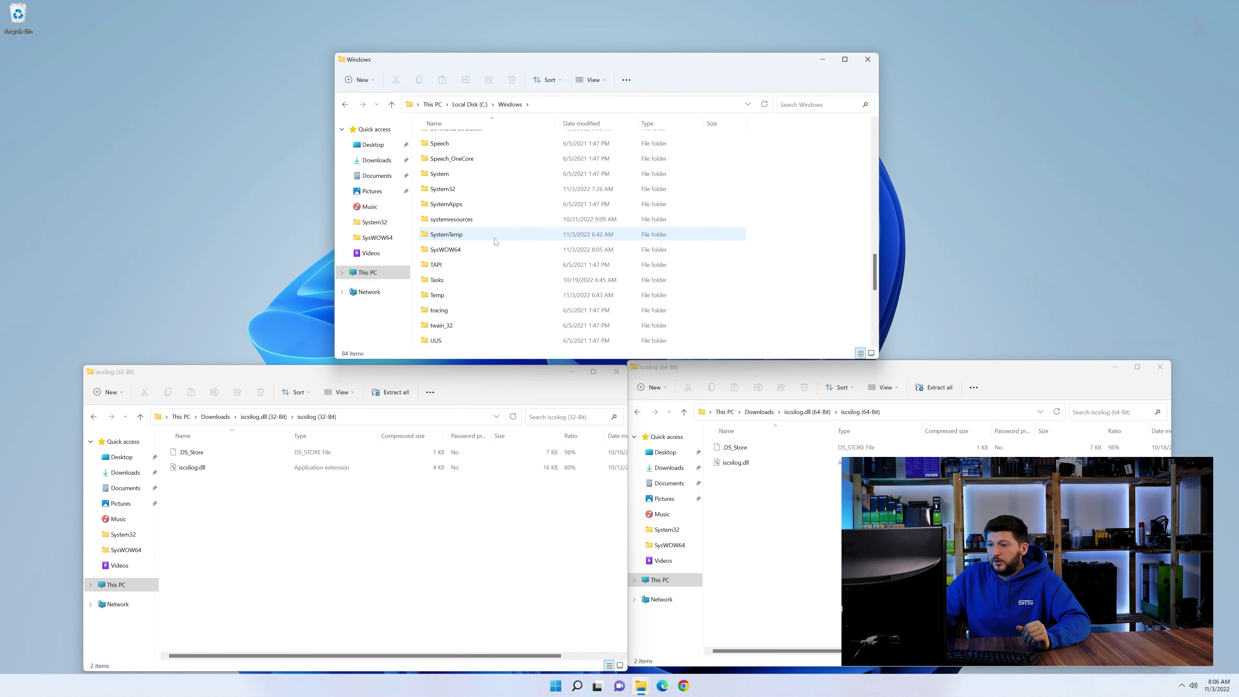
click(466, 188)
Copy the 64-bit iscsilog.dll into System32 and the 32-bit one into SysWOW64, then close everything.
drag(737, 464, 454, 179)
drag(193, 468, 449, 237)
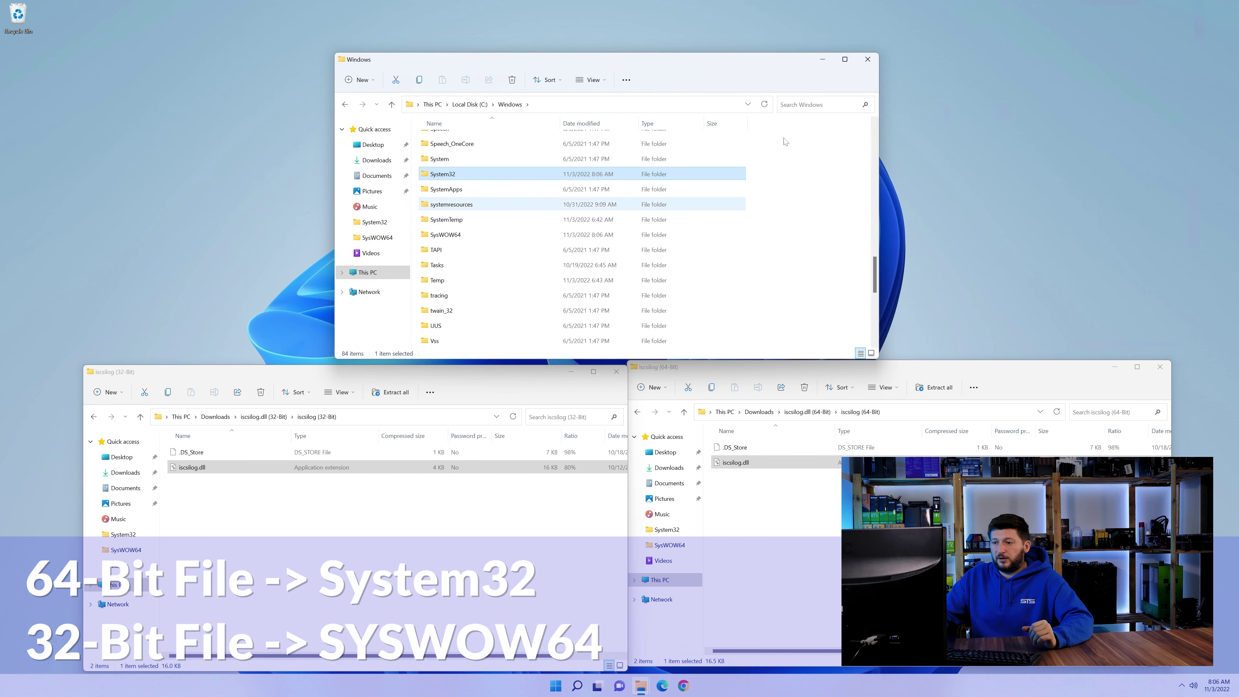
click(866, 59)
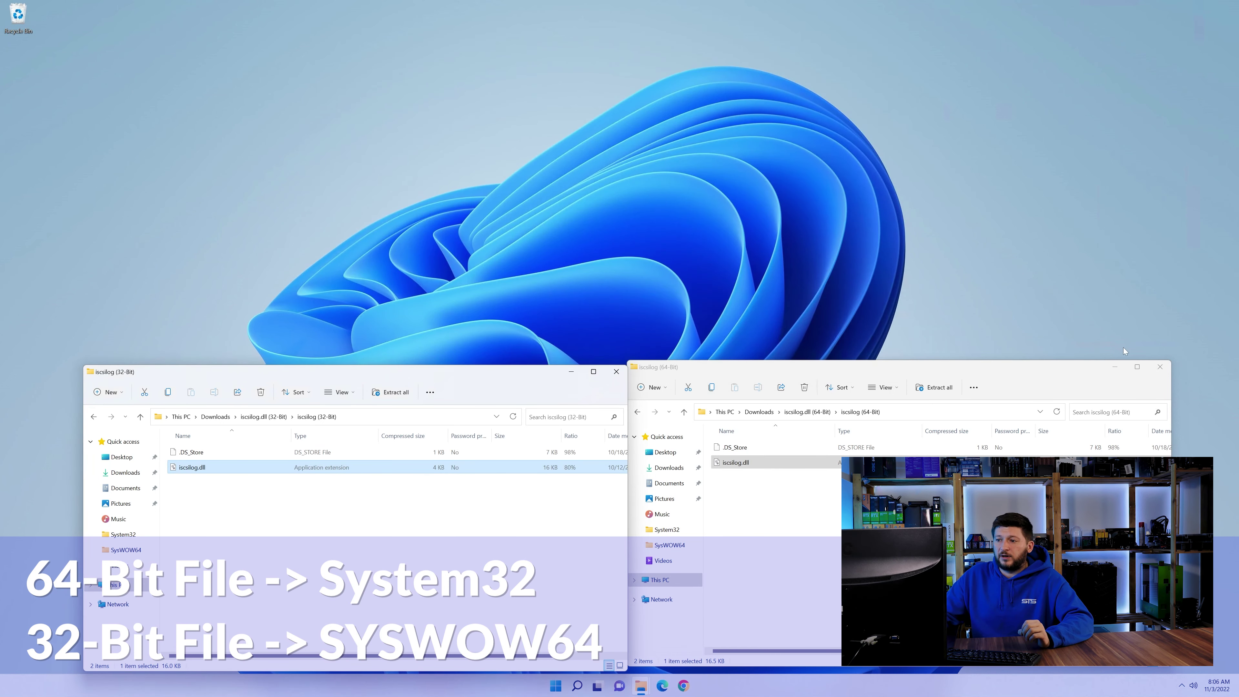
click(1159, 366)
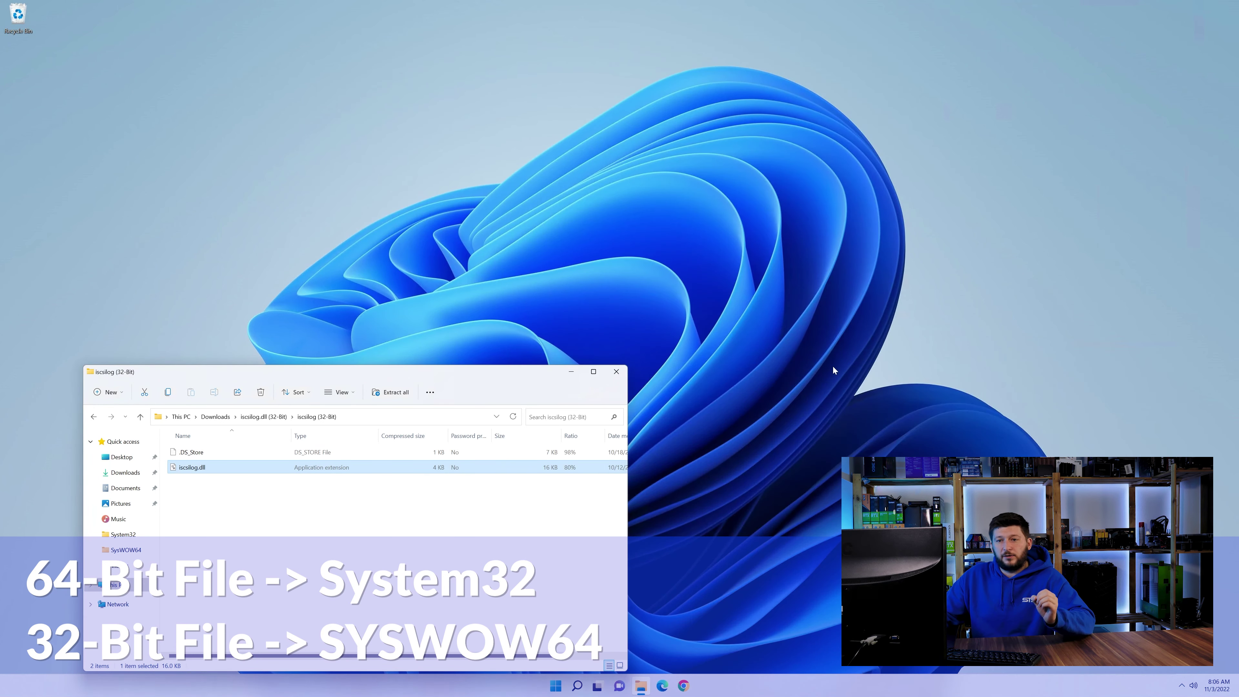
click(616, 371)
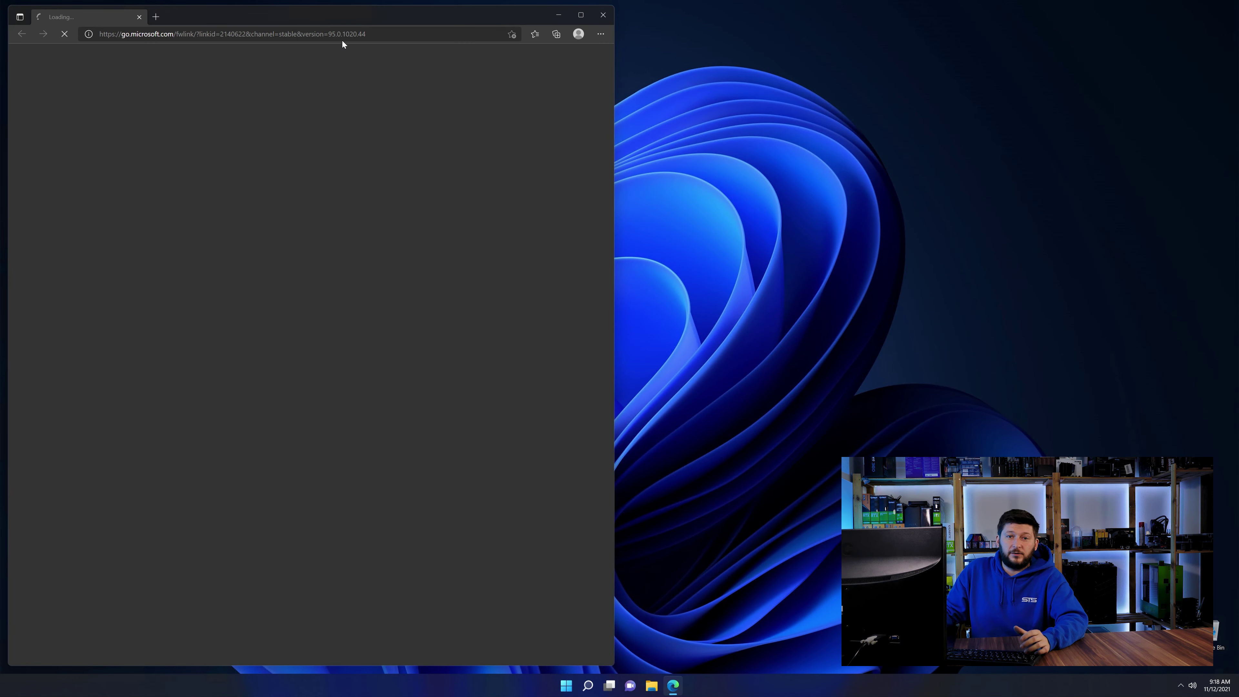
Load the pasted STS-Tutorial Visual C++ 2019 Redistributable URL in Edge and scroll to the downloads.
click(340, 37)
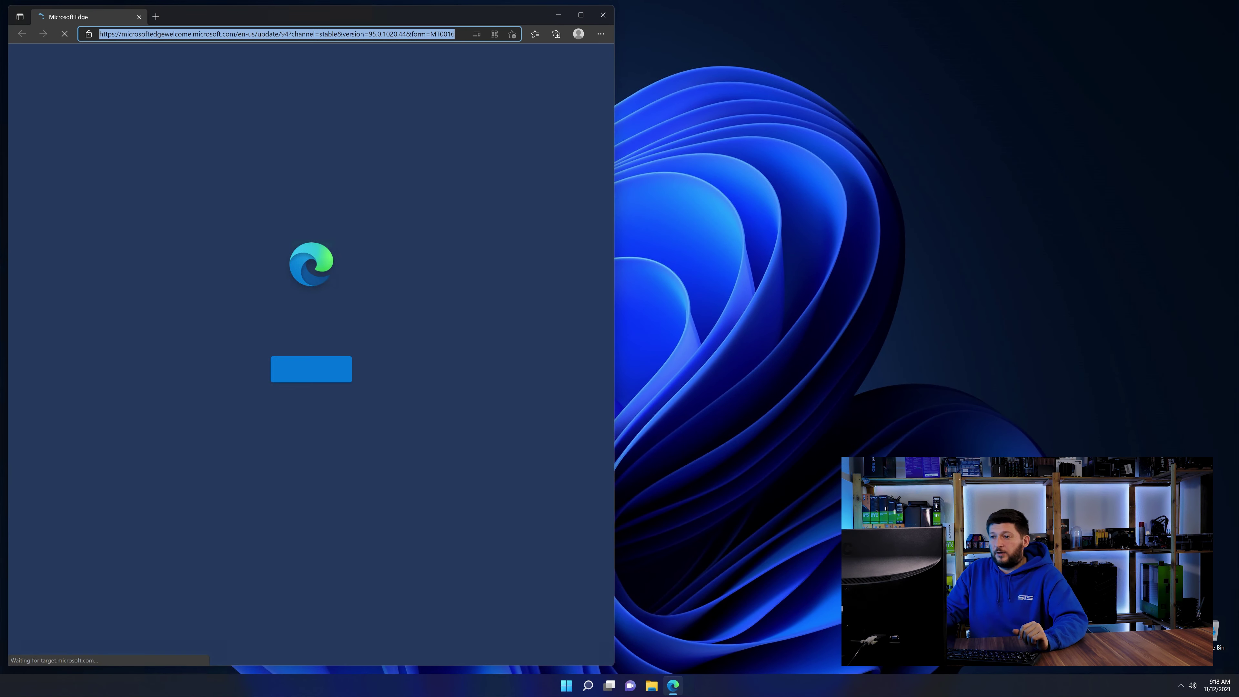
text(https://www.sts-tutorial.com/download/credistributable2019)
key(Return)
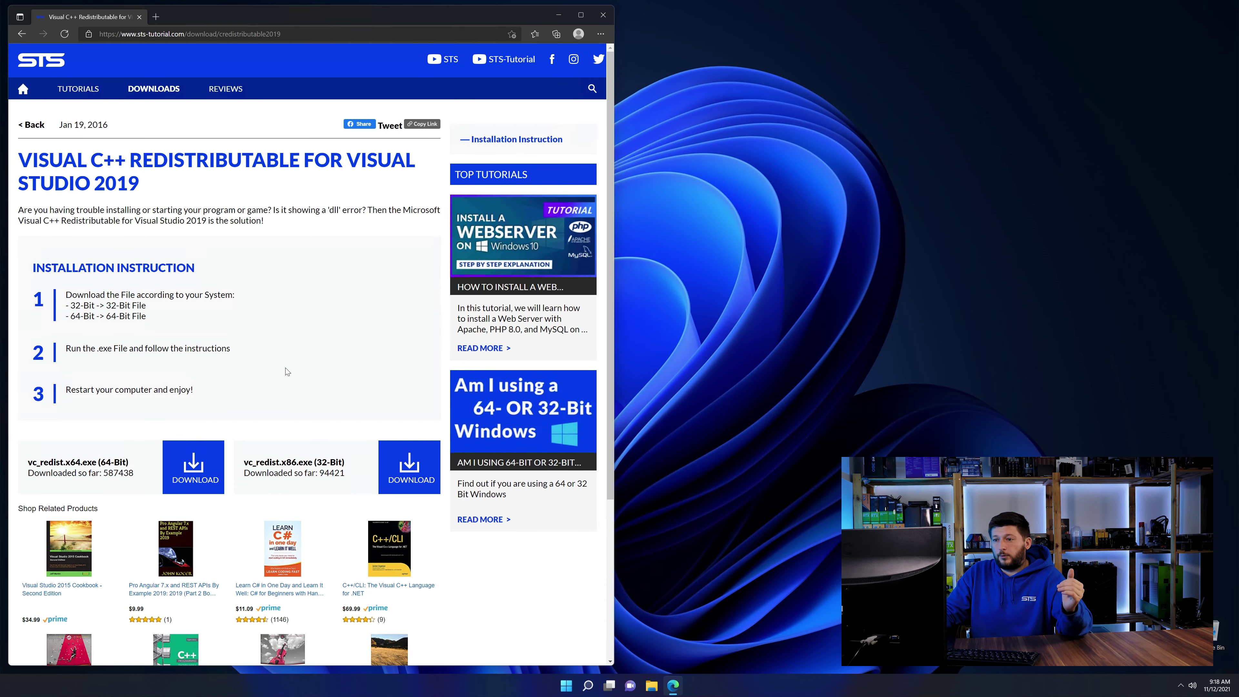
scroll(219, 425, down, 3)
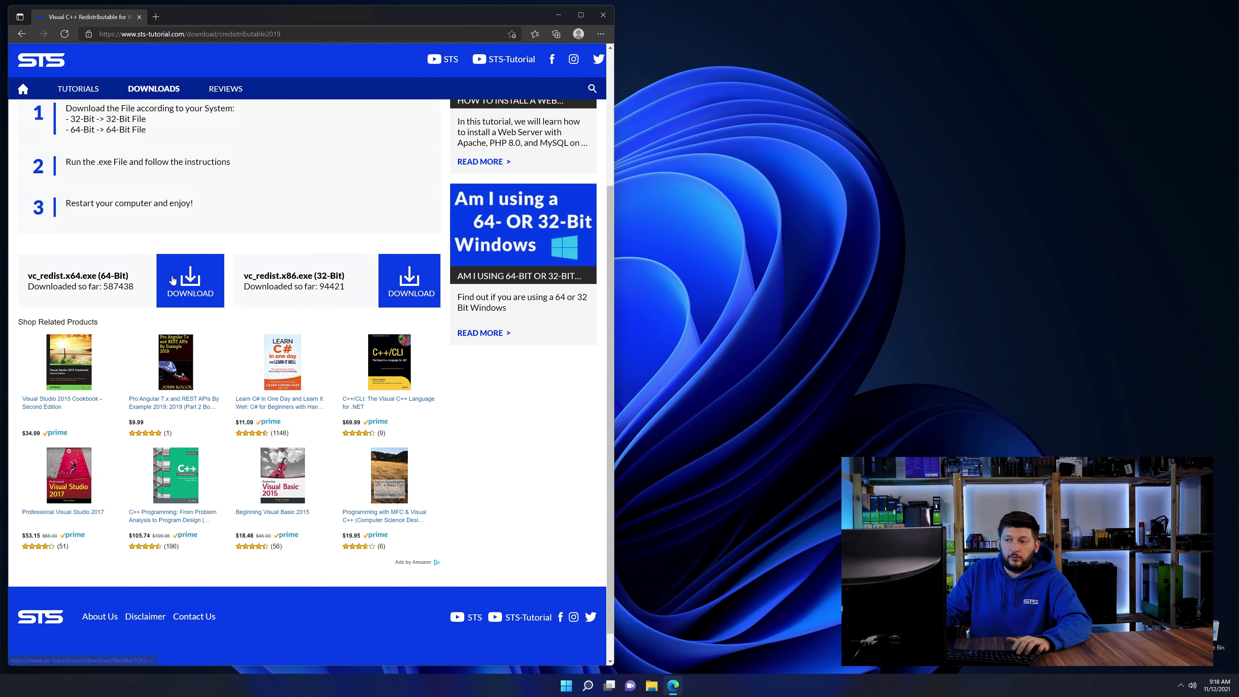
Search Windows for 'sy' and open the System result to check the system type.
key(super)
text(sy)
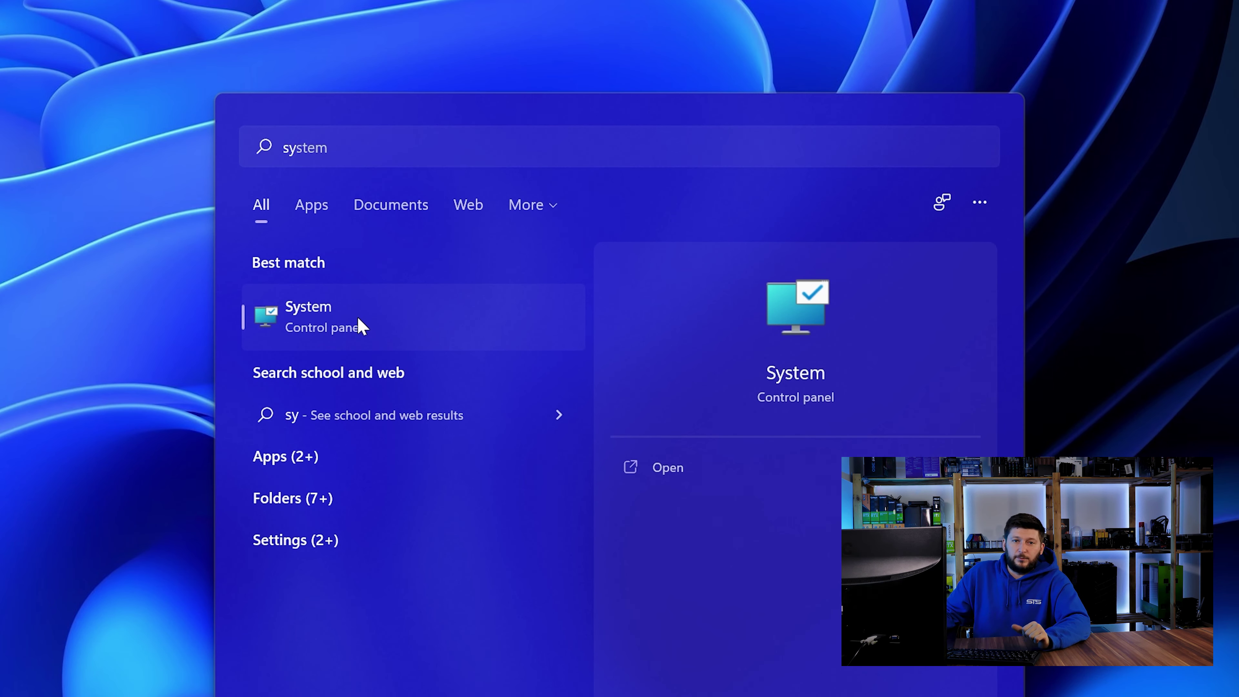
click(357, 316)
Confirm the 64-bit system type and download vc_redist.x64.exe from STS-Tutorial.
drag(545, 309, 561, 310)
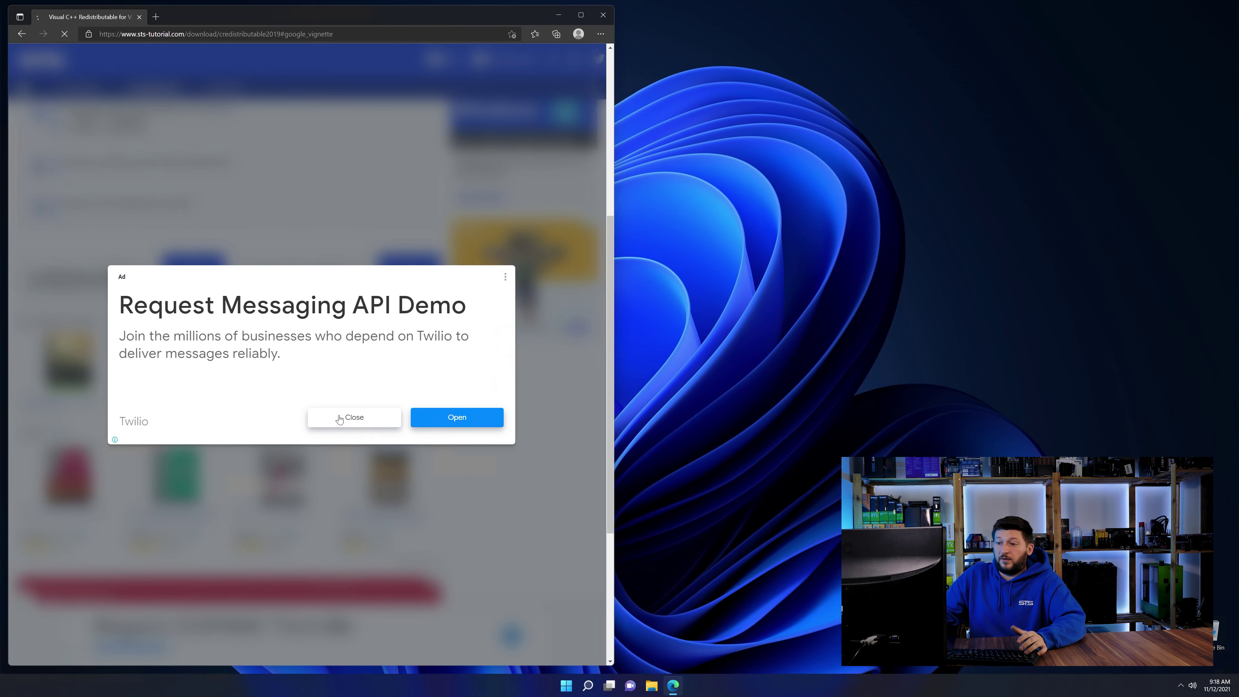
click(354, 417)
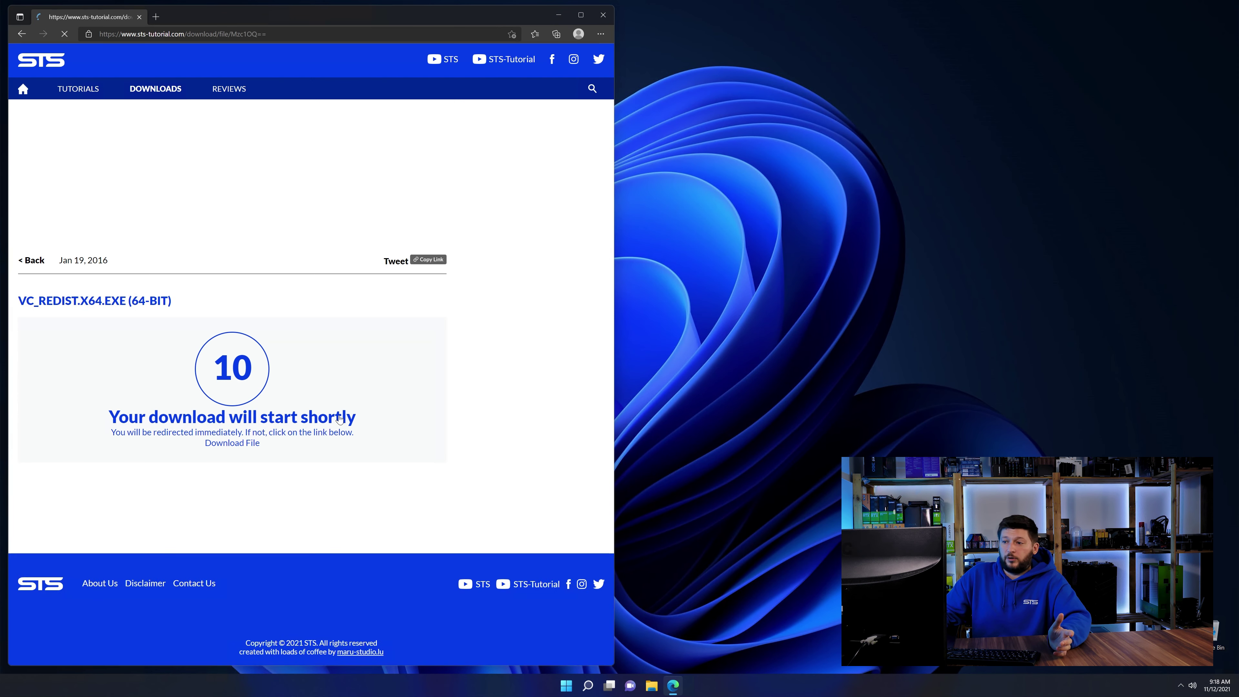
click(240, 444)
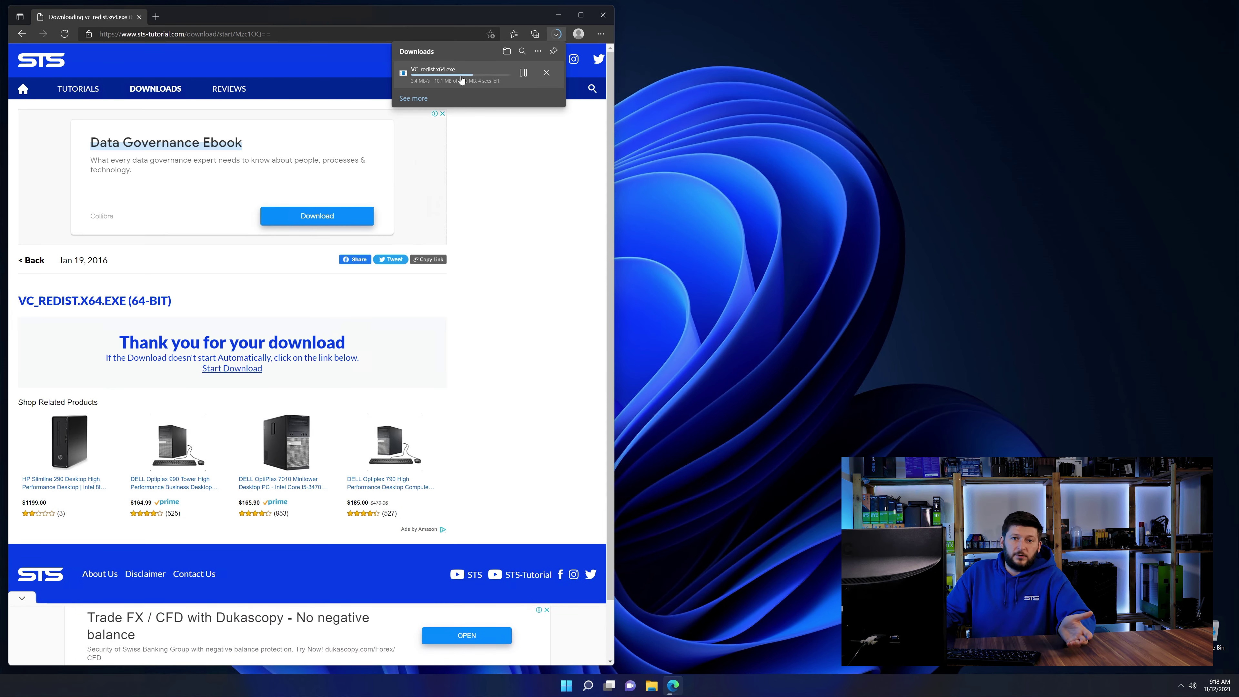
Run vc_redist.x64.exe, accept the license terms and start installing the x64 redistributable.
click(422, 76)
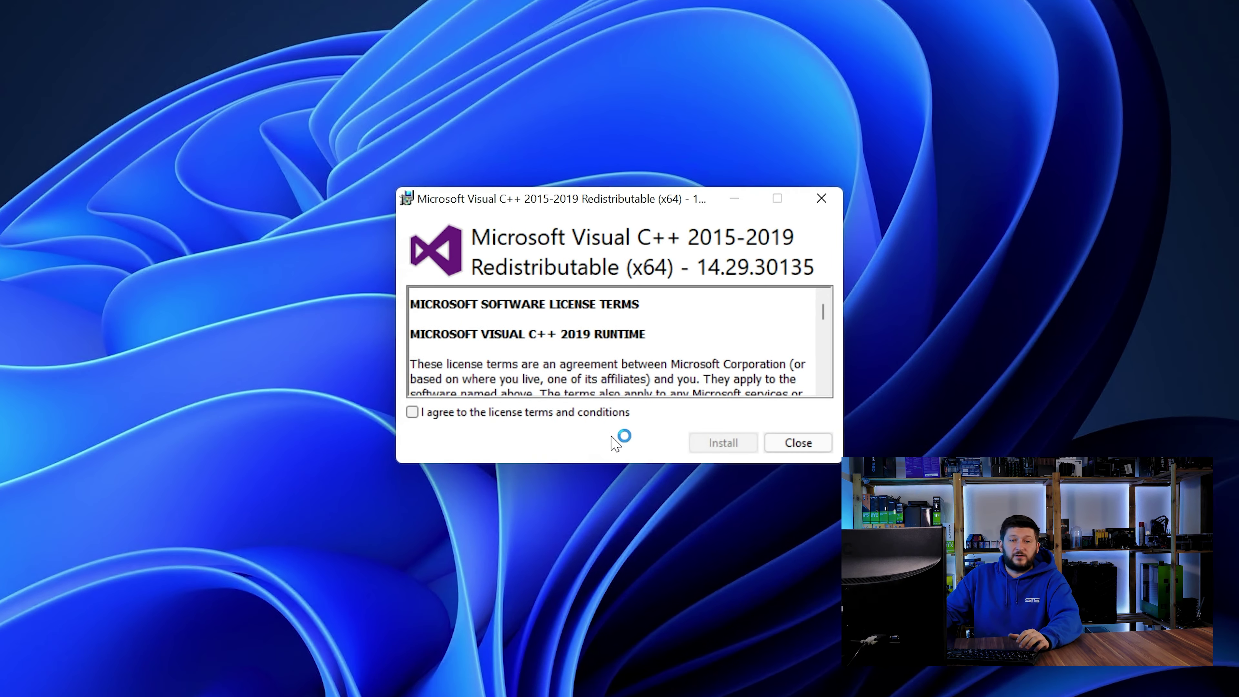
click(620, 381)
click(674, 397)
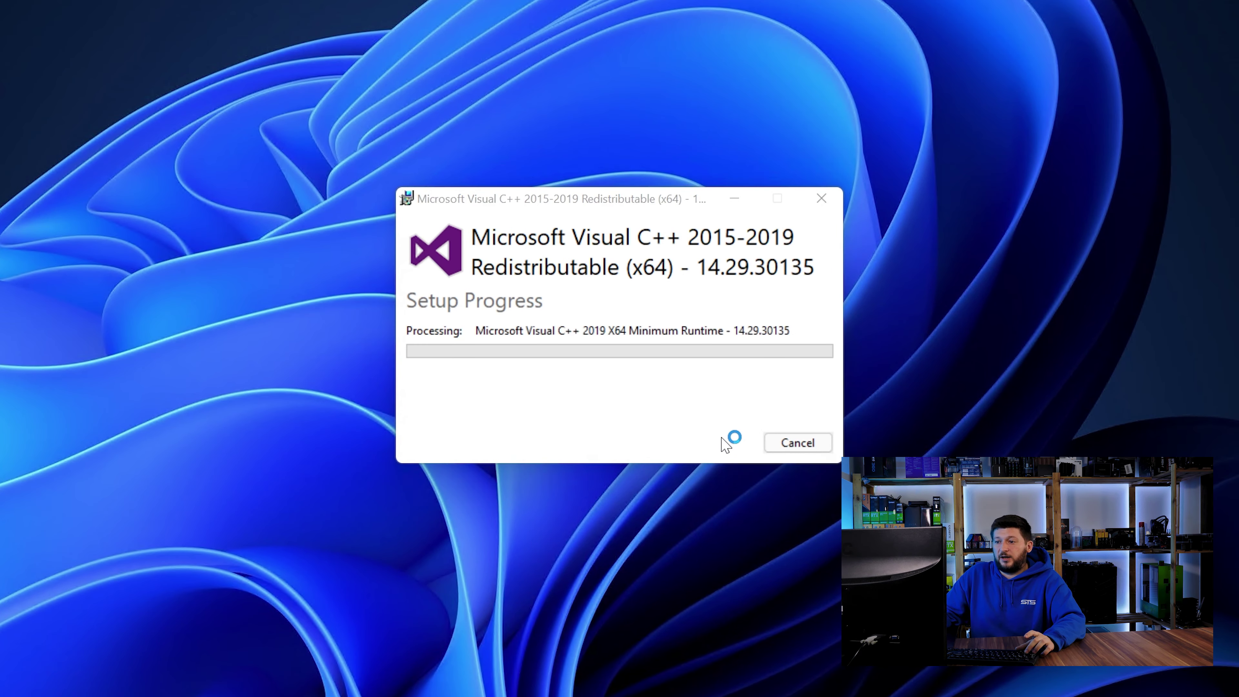